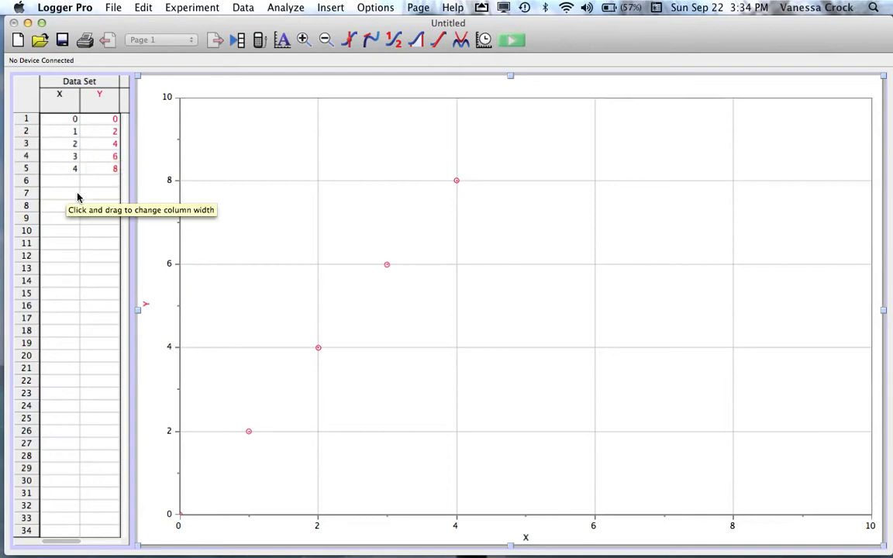
Step: Name the X column Time, with short name t and units s
{"action": "double_click", "coordinate": [61, 97]}
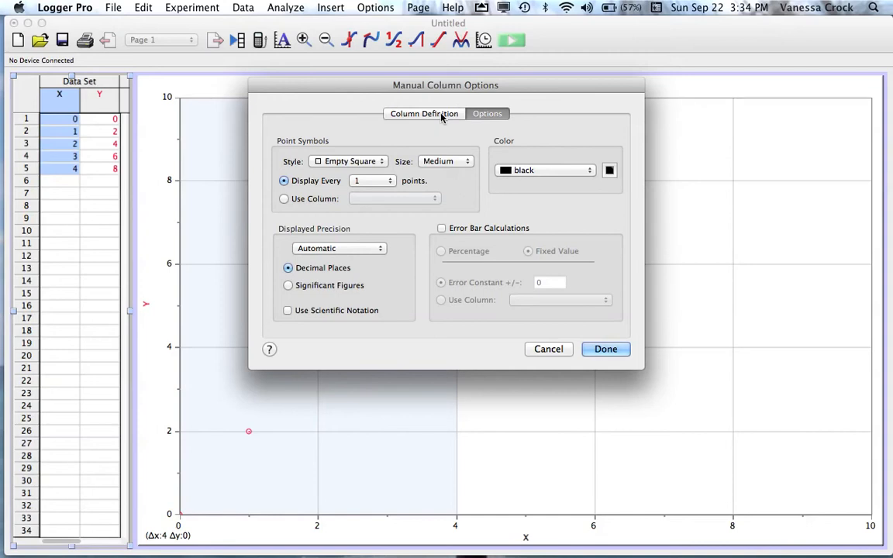
{"action": "left_click", "coordinate": [441, 116]}
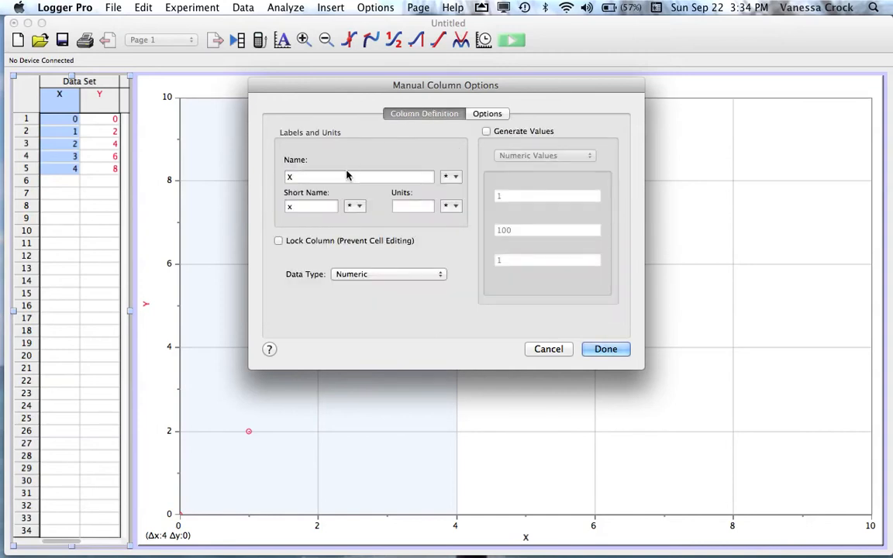
{"action": "left_click", "coordinate": [346, 177]}
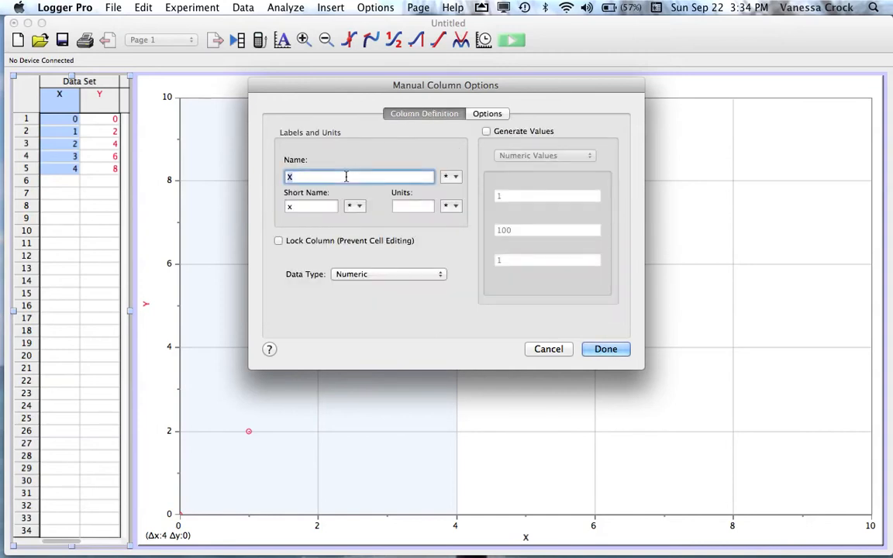
{"action": "type", "text": "Time"}
{"action": "key", "text": "Tab"}
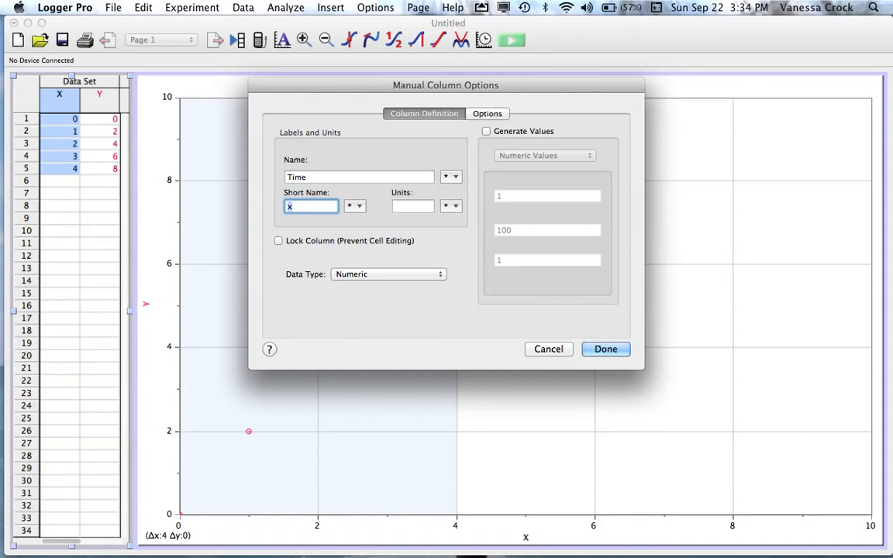
{"action": "key", "text": "Tab"}
{"action": "type", "text": "s"}
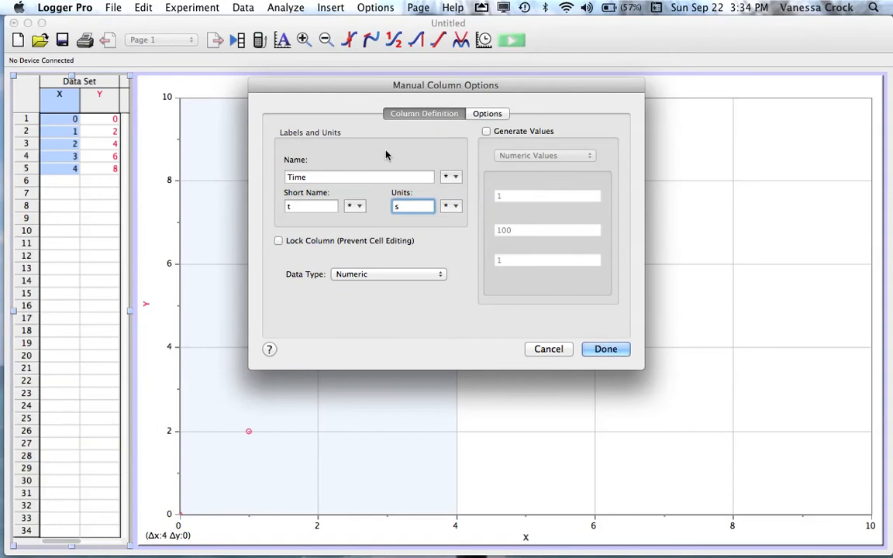
Step: Enable error bars for the Time column with a fixed error constant of 0.5
{"action": "left_click", "coordinate": [488, 114]}
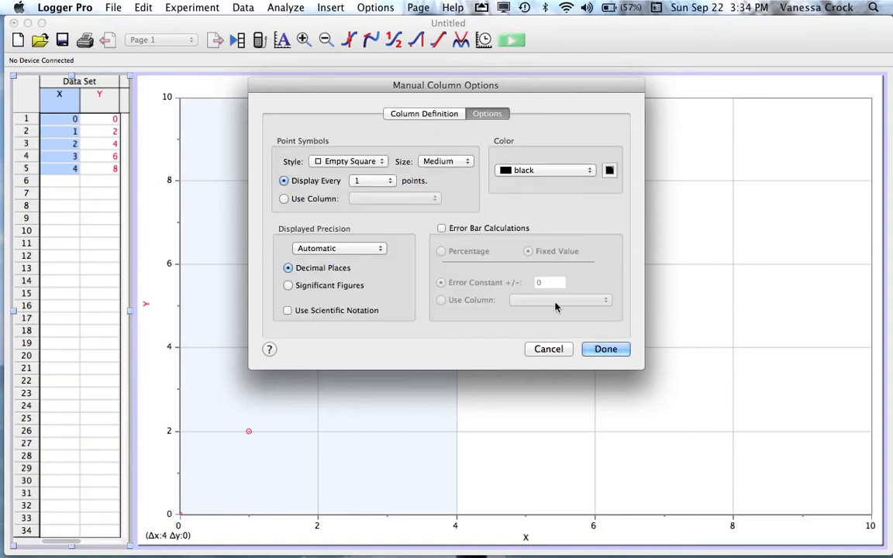
{"action": "left_click", "coordinate": [442, 229]}
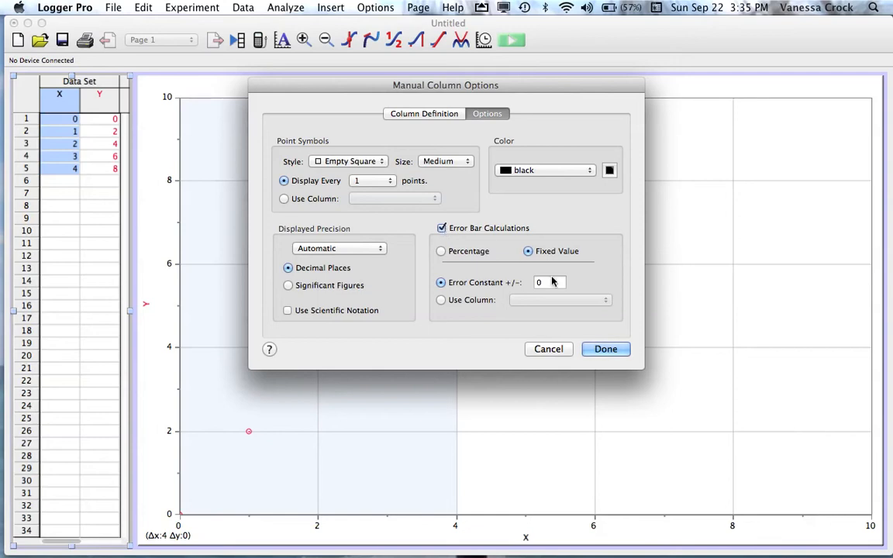
{"action": "left_click", "coordinate": [555, 283]}
{"action": "key", "text": "BackSpace"}
{"action": "type", "text": "0.5"}
{"action": "left_click", "coordinate": [616, 352]}
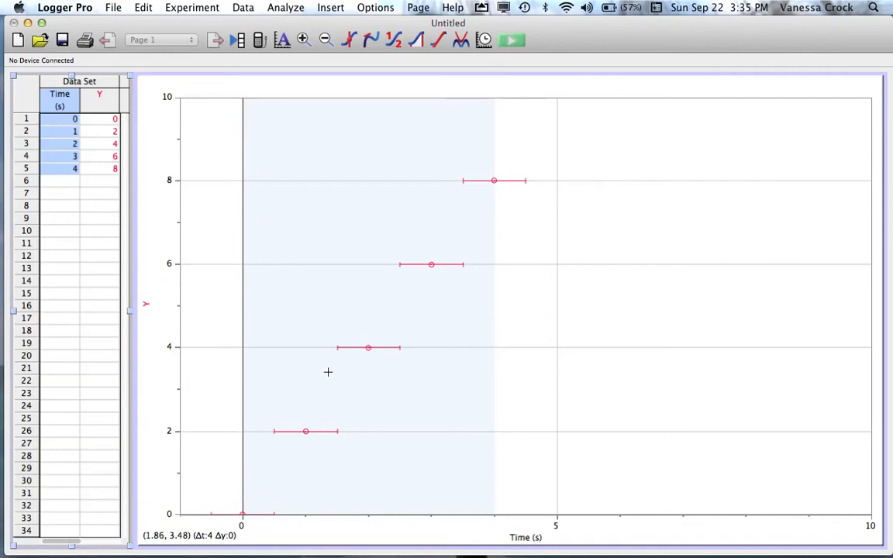
Step: Name the Y column Distance, with short name d and units m
{"action": "double_click", "coordinate": [93, 94]}
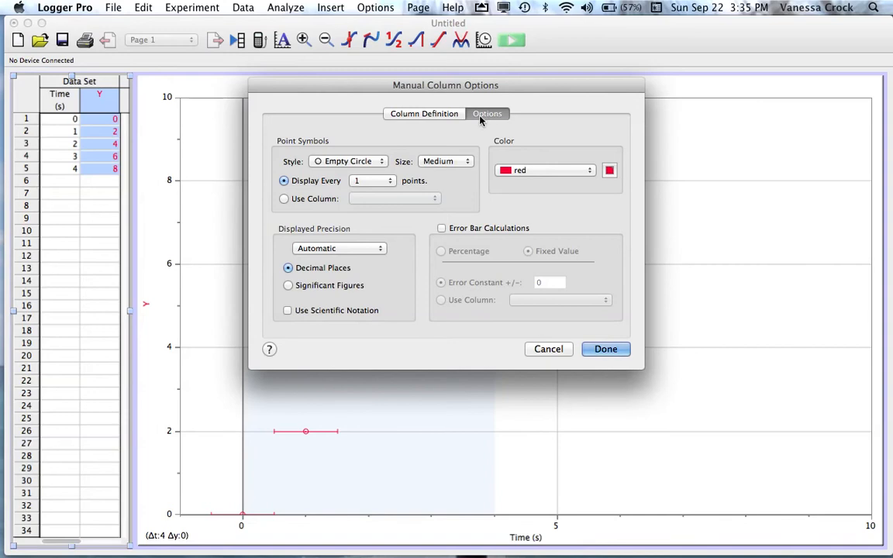
{"action": "left_click", "coordinate": [423, 115]}
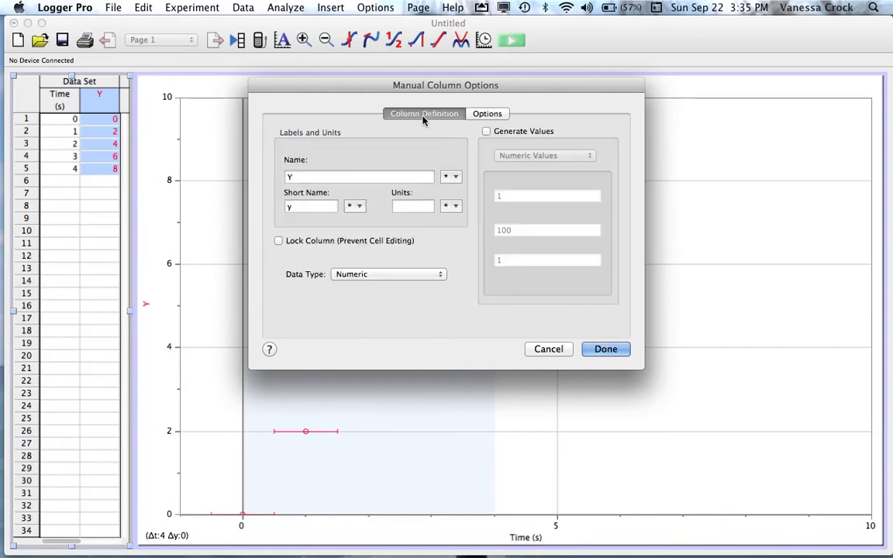
{"action": "double_click", "coordinate": [378, 177]}
{"action": "type", "text": "D"}
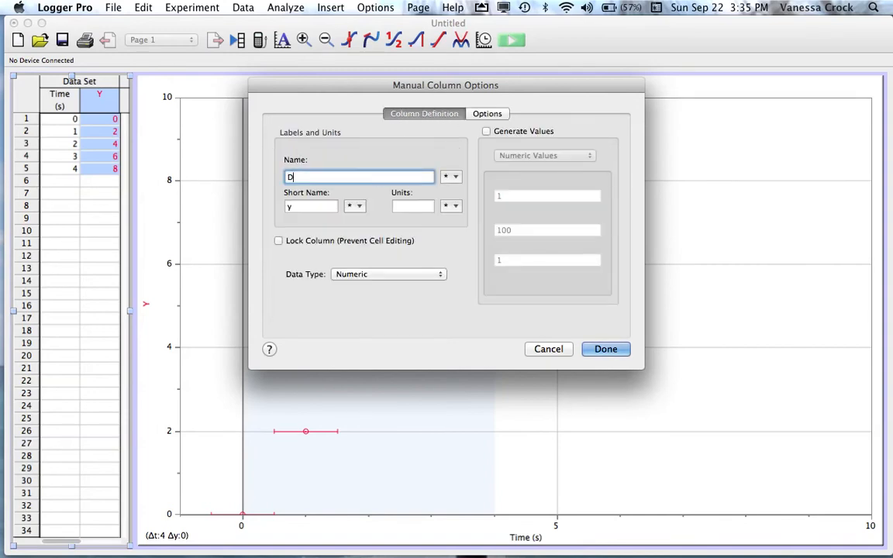
{"action": "type", "text": "istance"}
{"action": "key", "text": "Tab"}
{"action": "type", "text": "d"}
{"action": "key", "text": "Tab"}
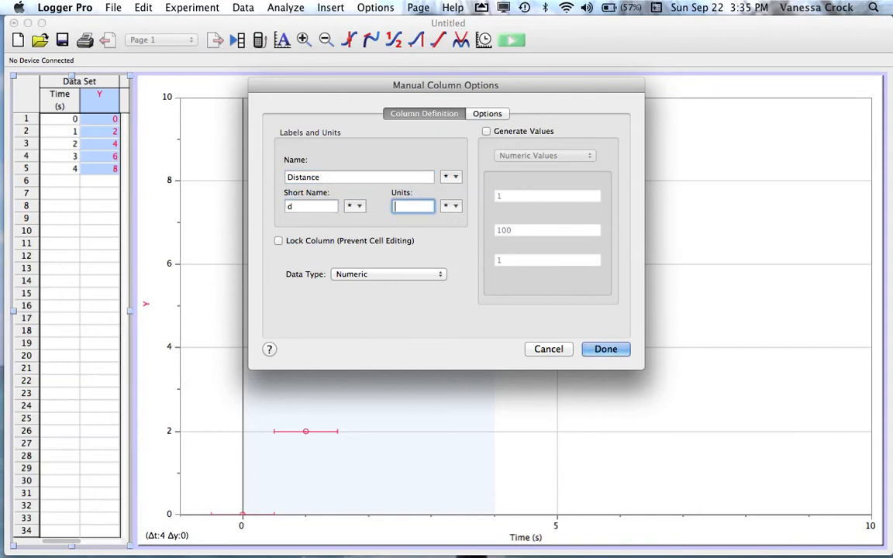
{"action": "type", "text": "m"}
Step: Enable error bars for the Distance column with a fixed error constant of 0.5
{"action": "left_click", "coordinate": [500, 115]}
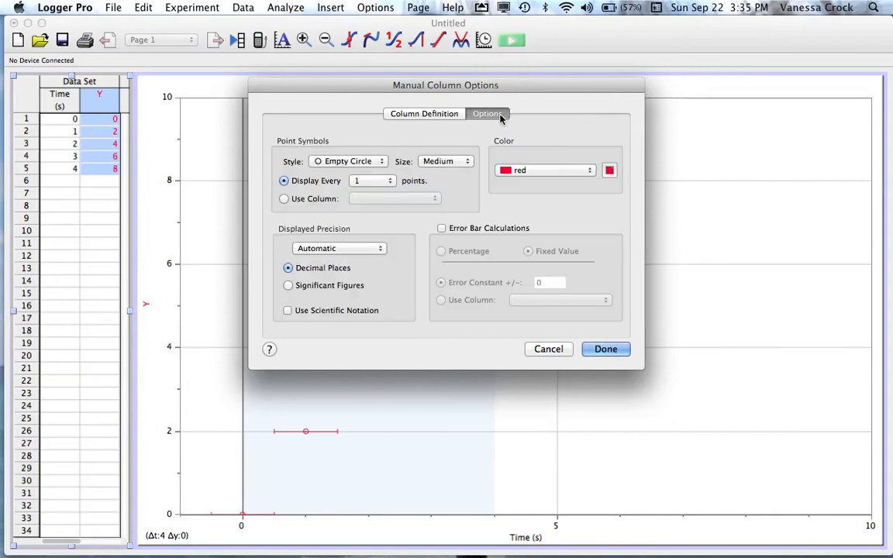
{"action": "left_click", "coordinate": [456, 231]}
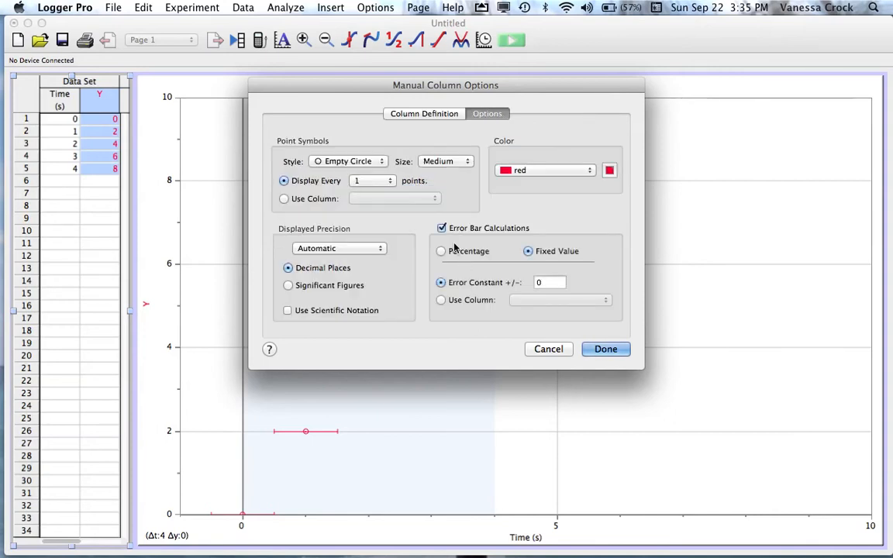
{"action": "double_click", "coordinate": [551, 282]}
{"action": "type", "text": "0.5"}
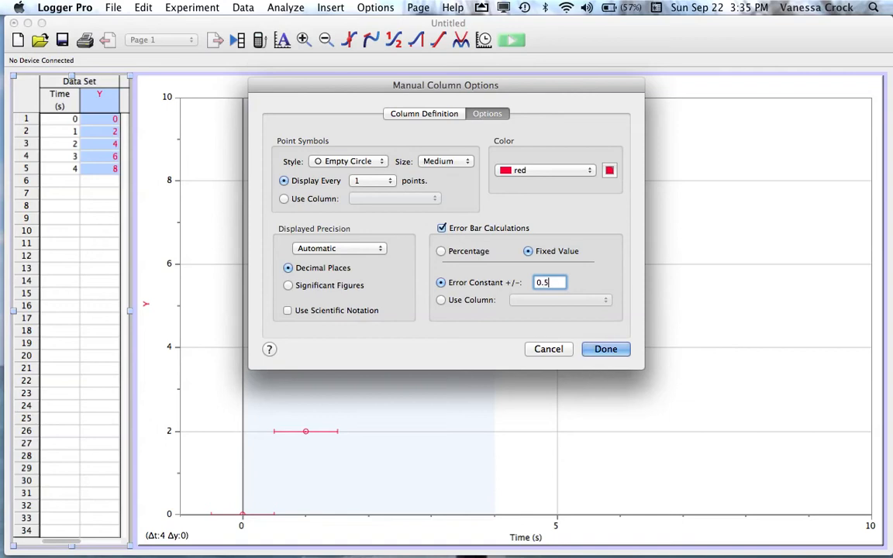
{"action": "left_click", "coordinate": [605, 349]}
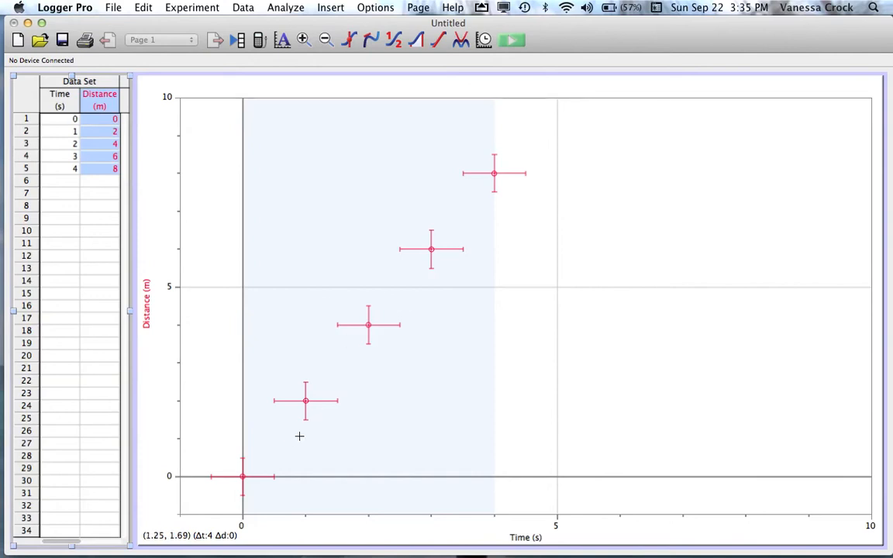
Step: Set the minimum of both the distance and time axes to 0 and clear the data selection on the graph
{"action": "left_click", "coordinate": [171, 476]}
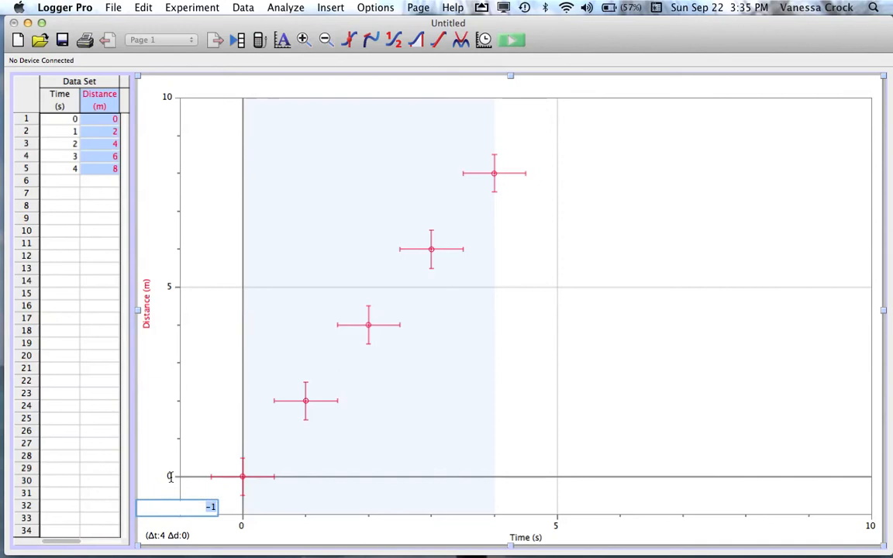
{"action": "type", "text": "0"}
{"action": "key", "text": "Return"}
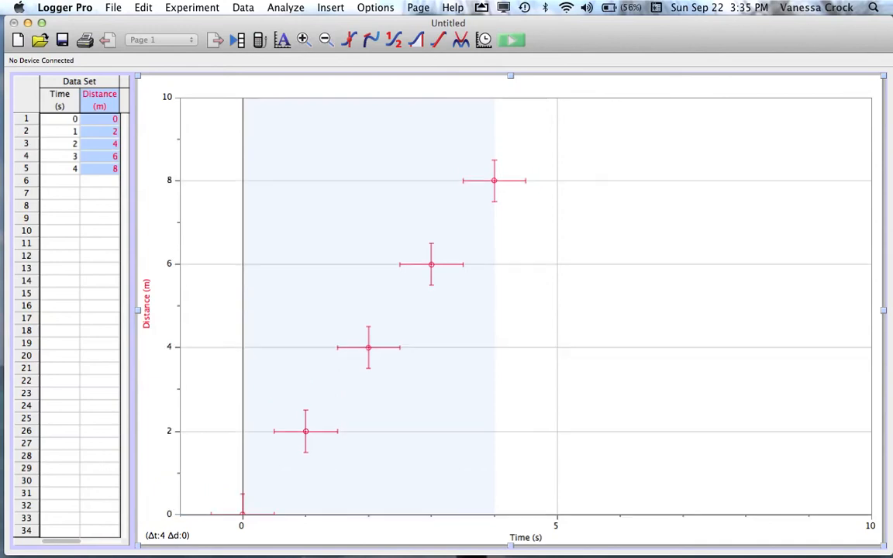
{"action": "left_click", "coordinate": [241, 525]}
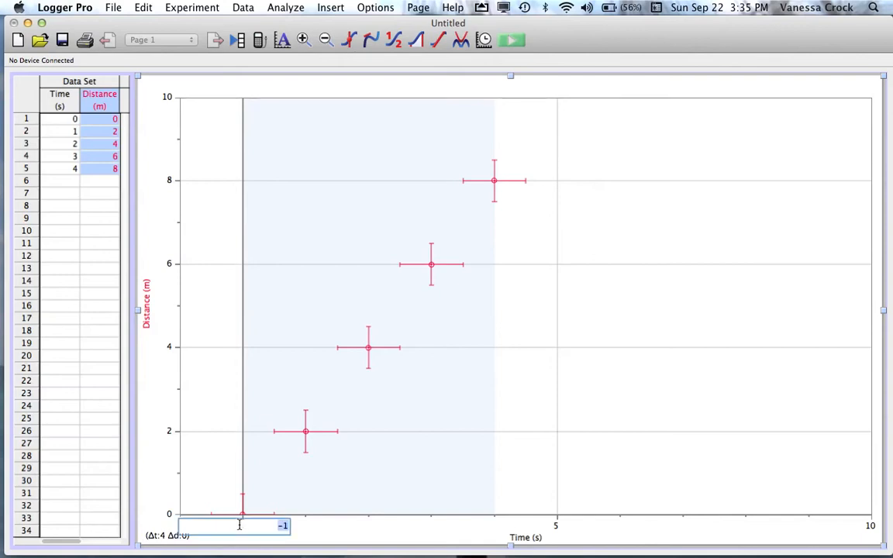
{"action": "type", "text": "0"}
{"action": "key", "text": "Return"}
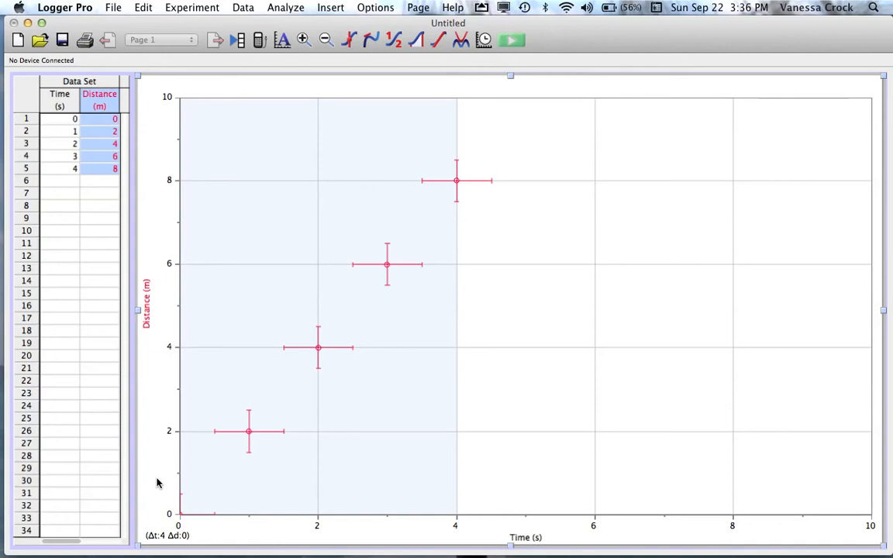
{"action": "left_click", "coordinate": [524, 362]}
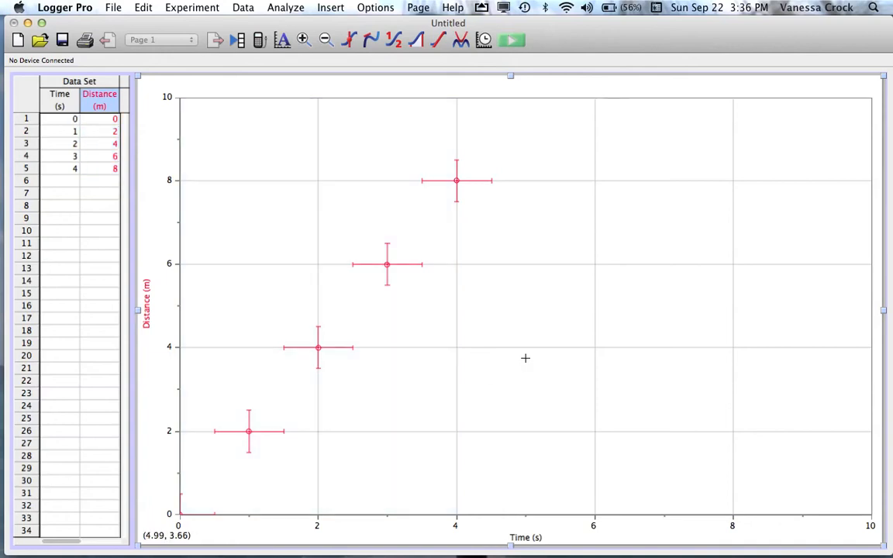
Step: Fit the distance-time data with the proportional equation At, trying the linear mt+b fit for comparison
{"action": "left_click", "coordinate": [461, 42]}
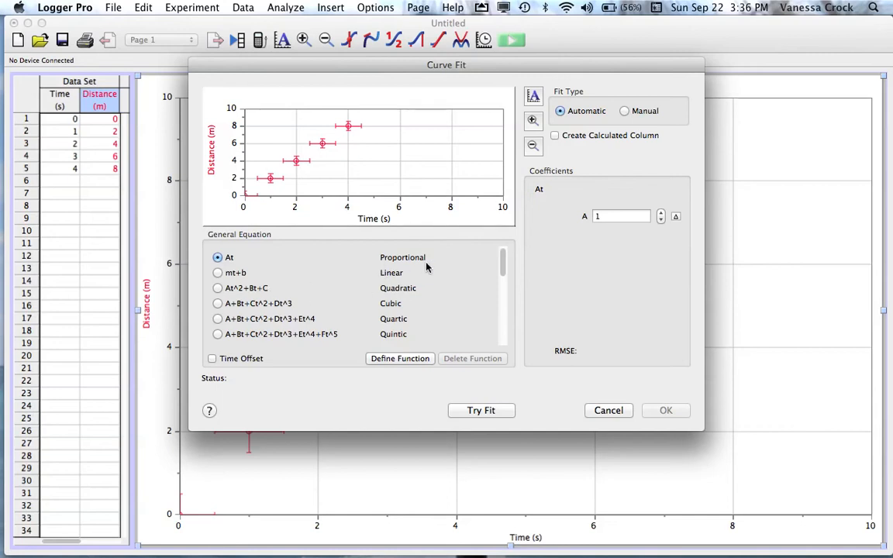
{"action": "left_click", "coordinate": [478, 412]}
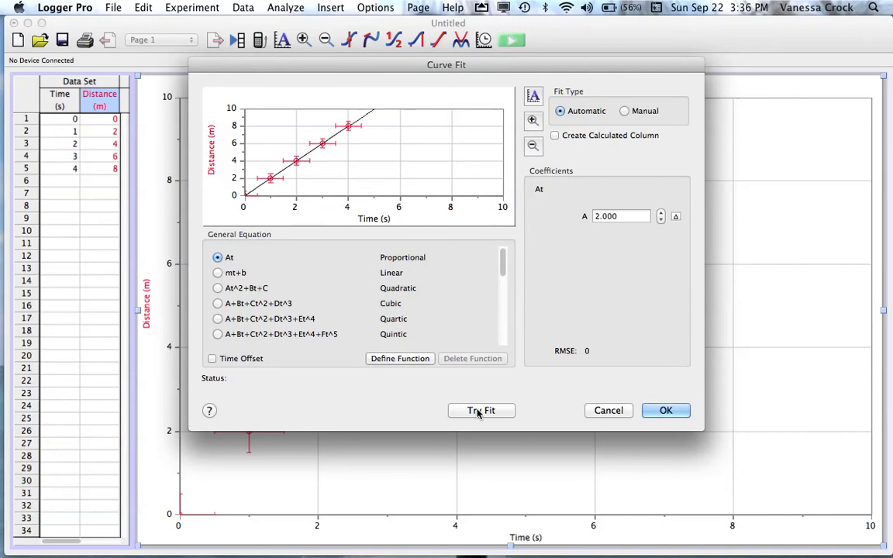
{"action": "left_click", "coordinate": [218, 273]}
{"action": "left_click", "coordinate": [468, 411]}
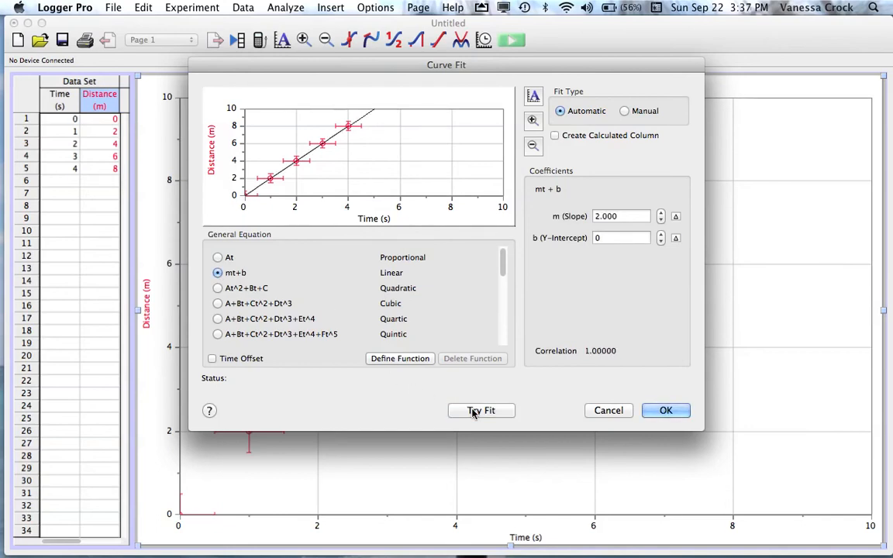
{"action": "left_click", "coordinate": [218, 258]}
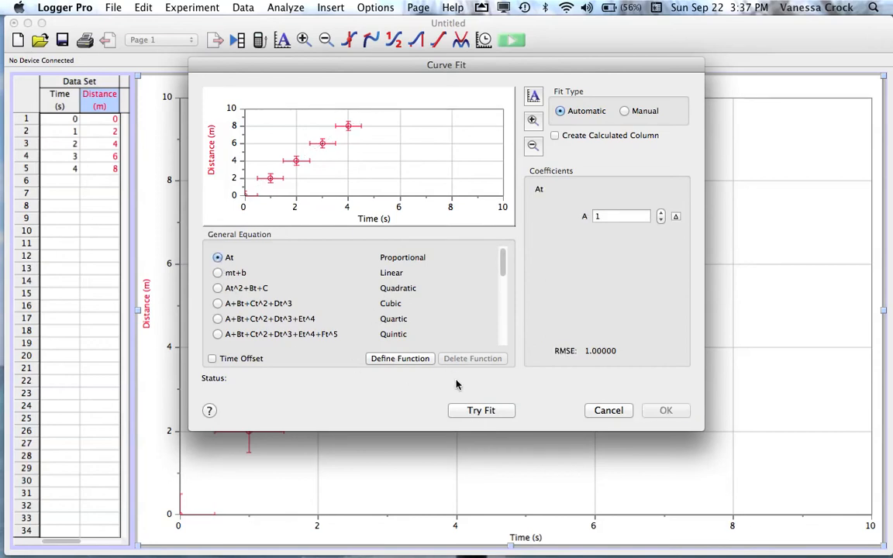
{"action": "left_click", "coordinate": [474, 412]}
{"action": "left_click", "coordinate": [668, 411]}
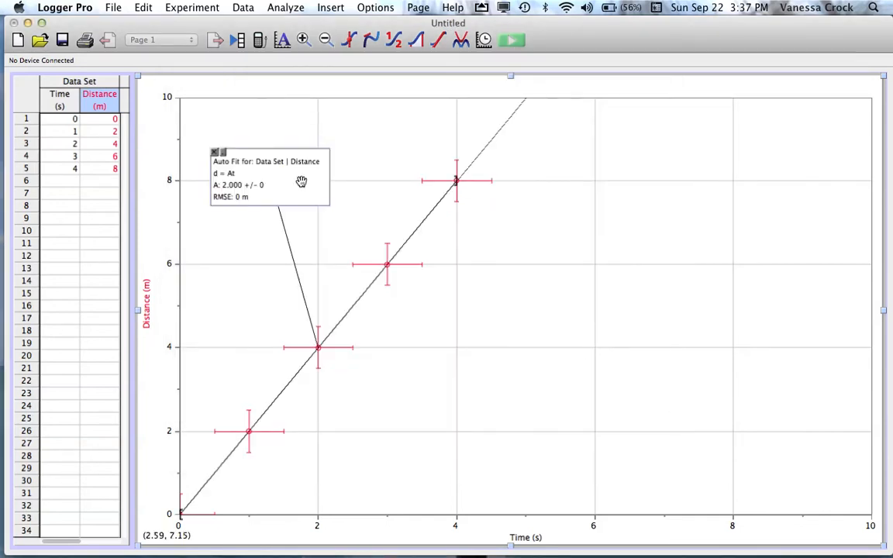
Step: Move the curve fit results box into the empty area beside the fitted line and set its font size to 18
{"action": "mouse_move", "coordinate": [299, 183]}
{"action": "left_mouse_down"}
{"action": "mouse_move", "coordinate": [664, 225]}
{"action": "mouse_move", "coordinate": [695, 266]}
{"action": "mouse_move", "coordinate": [676, 254]}
{"action": "mouse_move", "coordinate": [680, 243]}
{"action": "left_mouse_up"}
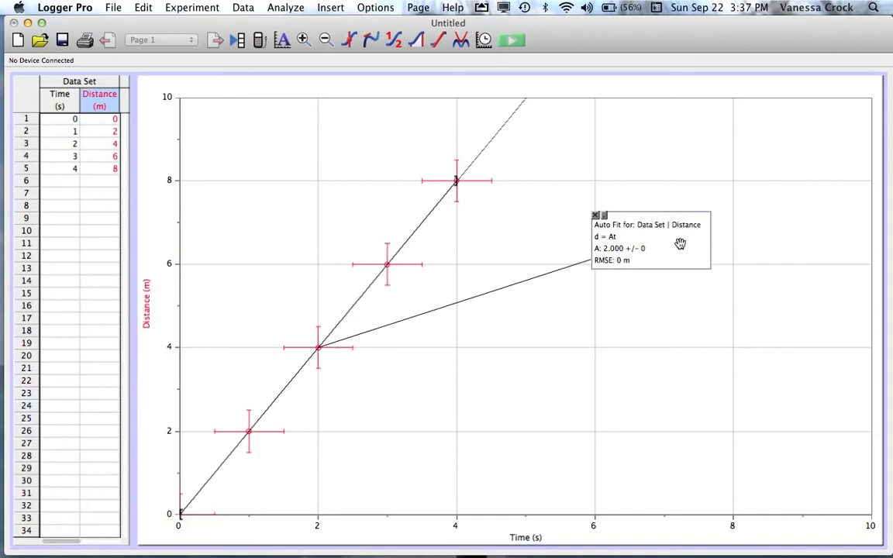
{"action": "double_click", "coordinate": [679, 243]}
{"action": "left_click", "coordinate": [417, 217]}
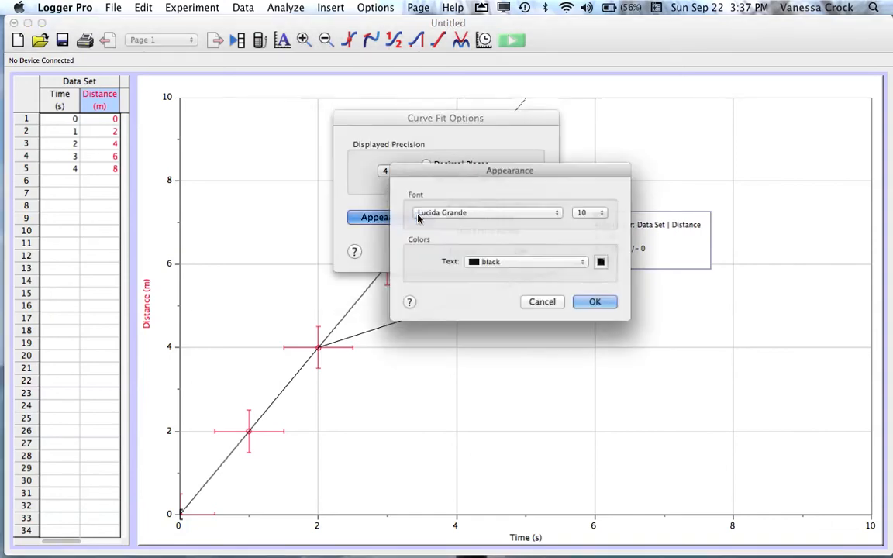
{"action": "left_click", "coordinate": [603, 210]}
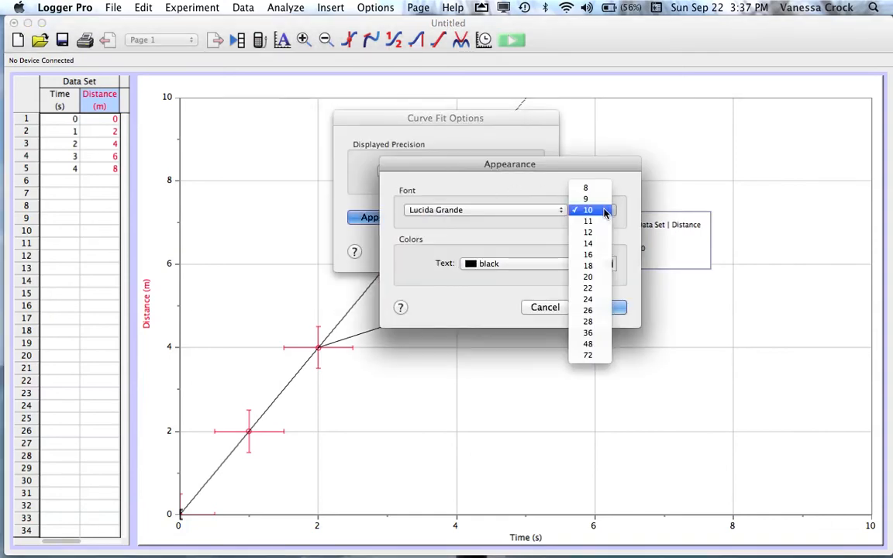
{"action": "left_click", "coordinate": [597, 267]}
{"action": "left_click", "coordinate": [609, 312]}
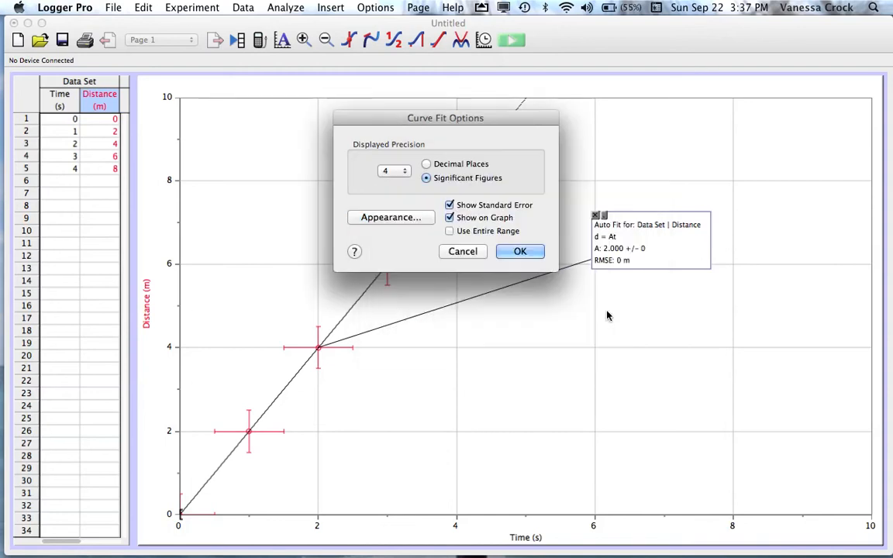
{"action": "left_click", "coordinate": [533, 251]}
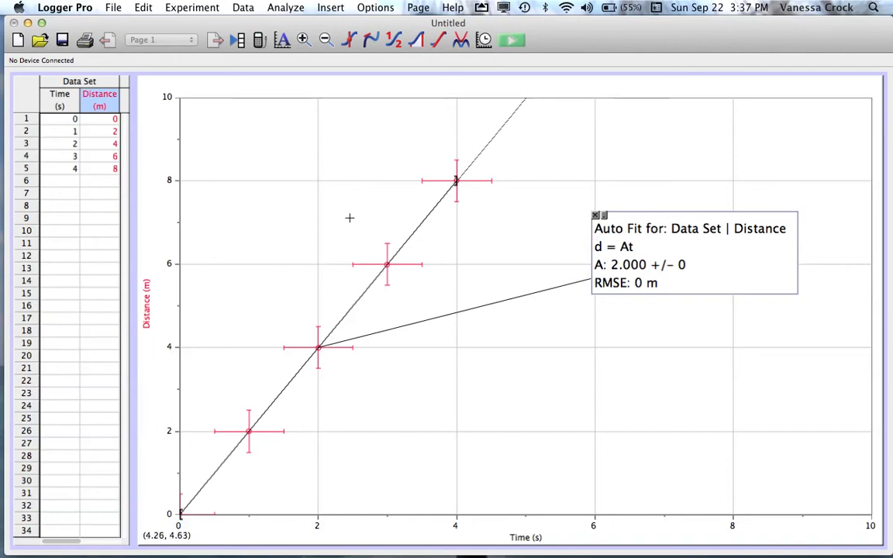
Step: Turn on interpolation for the fitted line and set the distance axis maximum to 20
{"action": "left_click", "coordinate": [286, 9]}
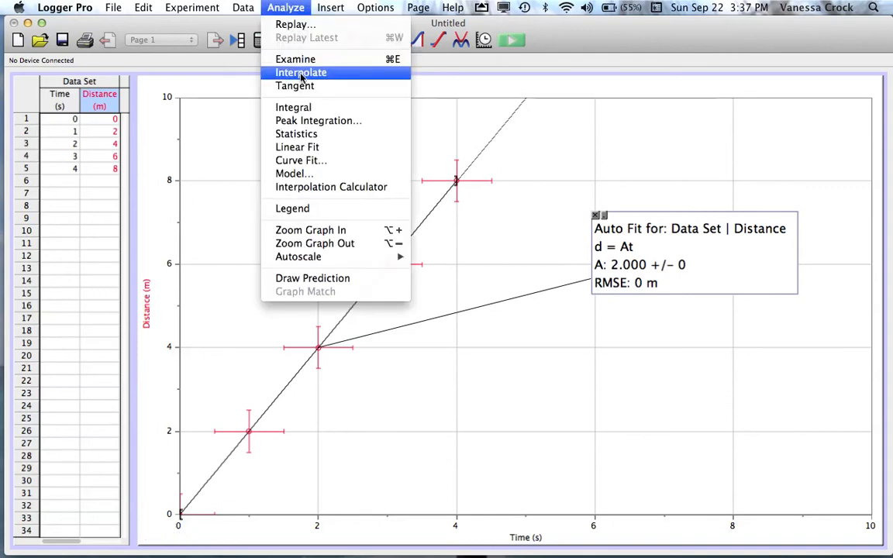
{"action": "left_click", "coordinate": [271, 72]}
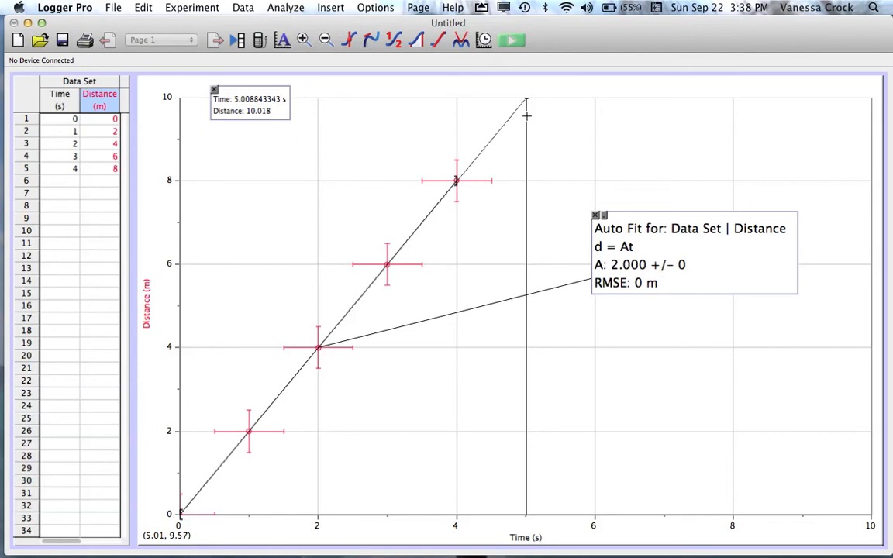
{"action": "left_click", "coordinate": [168, 98]}
{"action": "left_click", "coordinate": [205, 172]}
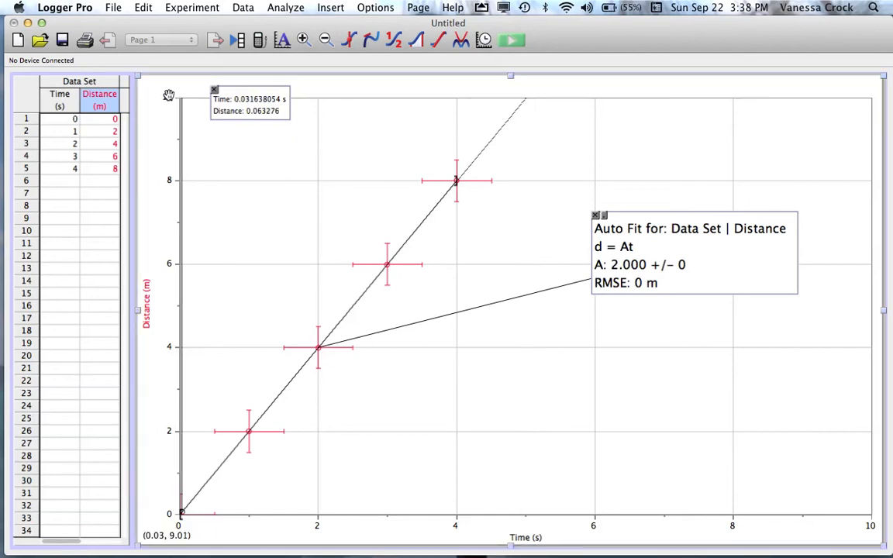
{"action": "left_click", "coordinate": [169, 94]}
{"action": "type", "text": "20"}
{"action": "key", "text": "Return"}
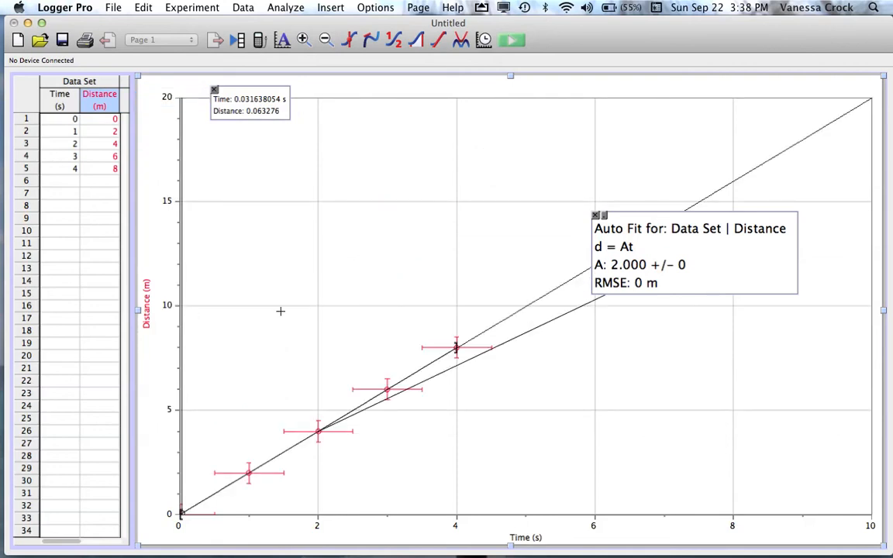
Step: Move the curve fit results box into the empty area below the fitted line and add a new data set
{"action": "mouse_move", "coordinate": [682, 263]}
{"action": "left_mouse_down"}
{"action": "mouse_move", "coordinate": [723, 384]}
{"action": "mouse_move", "coordinate": [737, 394]}
{"action": "mouse_move", "coordinate": [729, 394]}
{"action": "left_mouse_up"}
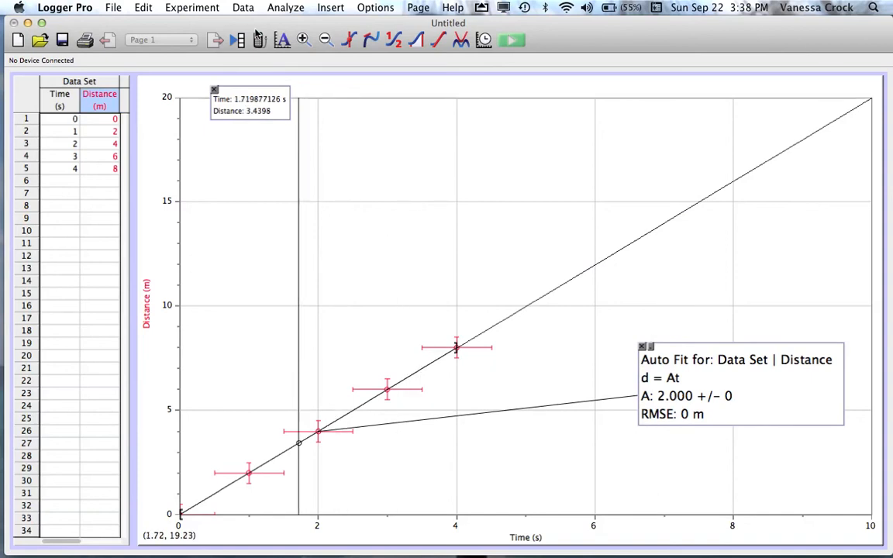
{"action": "left_click", "coordinate": [243, 7]}
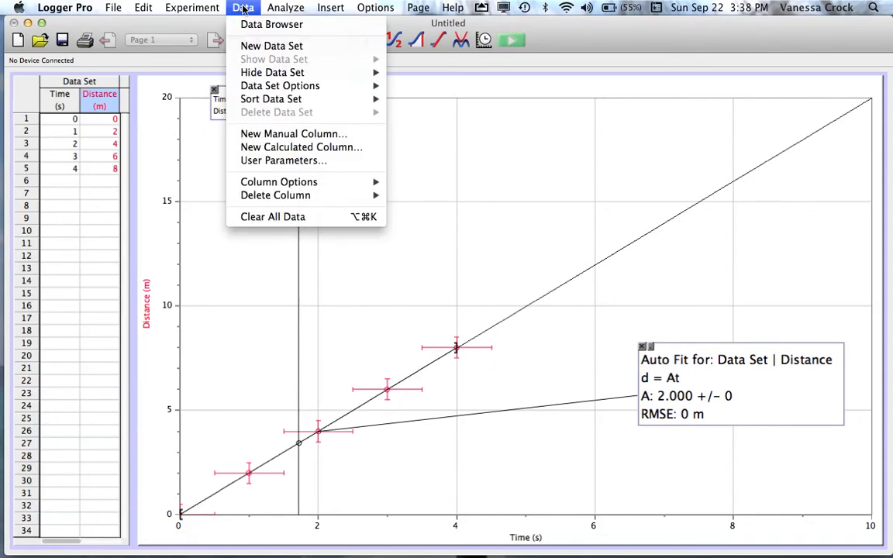
{"action": "left_click", "coordinate": [263, 46]}
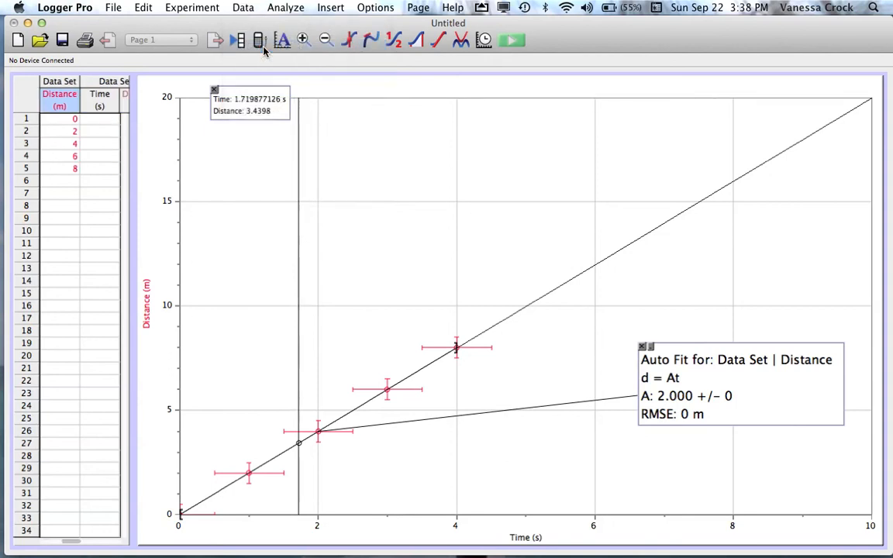
Step: Enter the times 0, 1, 2, 3 and 4 s in the new data set's Time column
{"action": "left_click", "coordinate": [107, 120]}
{"action": "type", "text": "0"}
{"action": "key", "text": "Return"}
{"action": "type", "text": "1"}
{"action": "key", "text": "Return"}
{"action": "type", "text": "2"}
{"action": "key", "text": "Return"}
{"action": "type", "text": "3"}
{"action": "key", "text": "Return"}
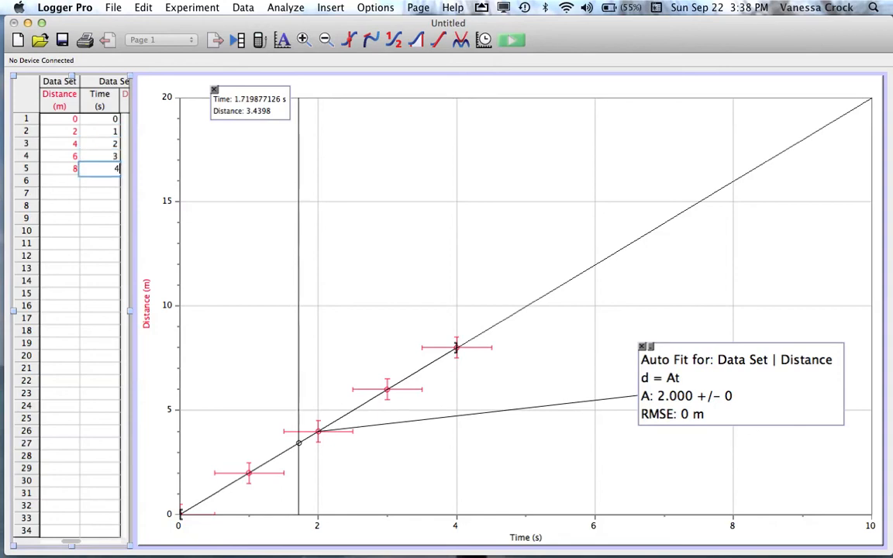
{"action": "type", "text": "4"}
Step: Enter the distances 0, 3, 6, 9 and 12 m in Data Set 2's Distance column, starting from the first row
{"action": "key", "text": "Tab"}
{"action": "key", "text": "Up"}
{"action": "key", "text": "Up"}
{"action": "key", "text": "Up"}
{"action": "key", "text": "Up"}
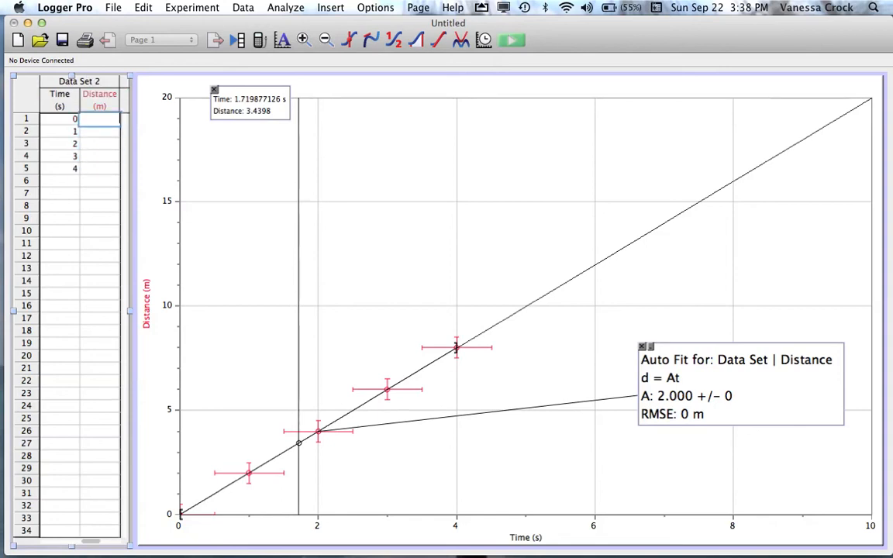
{"action": "type", "text": "0"}
{"action": "key", "text": "Return"}
{"action": "type", "text": "3"}
{"action": "key", "text": "Return"}
{"action": "type", "text": "6"}
{"action": "key", "text": "Return"}
{"action": "type", "text": "9"}
{"action": "key", "text": "Return"}
{"action": "type", "text": "12"}
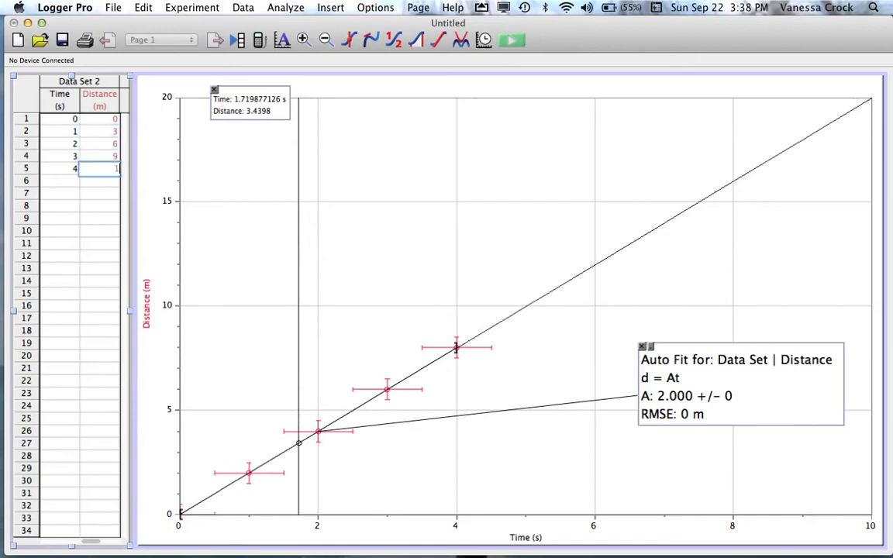
{"action": "left_click", "coordinate": [90, 208]}
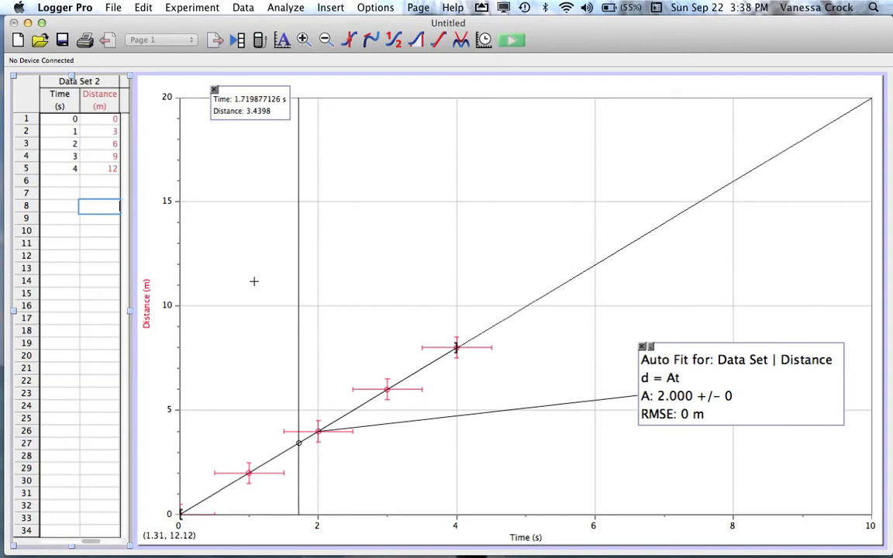
Step: Plot the Distance column of Data Set 2 on the graph's y-axis together with the first data set's Distance
{"action": "left_click", "coordinate": [149, 305]}
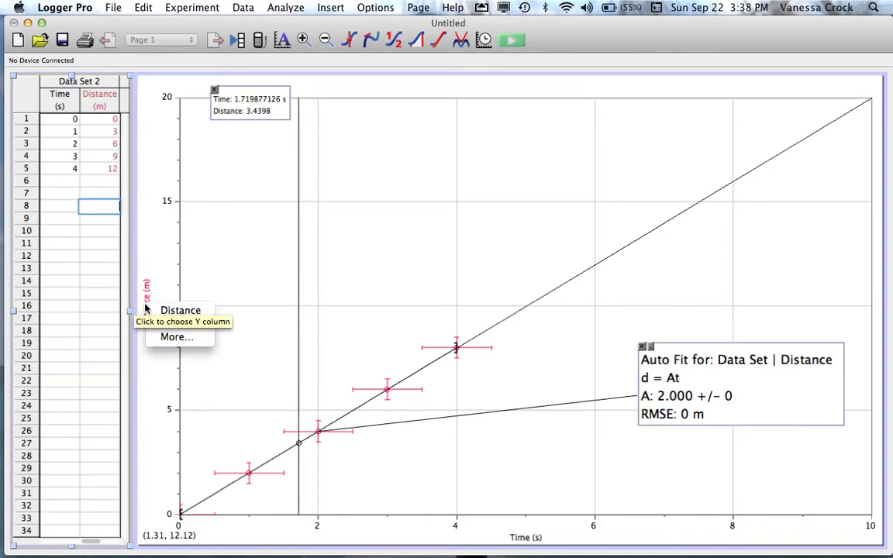
{"action": "left_click", "coordinate": [172, 337]}
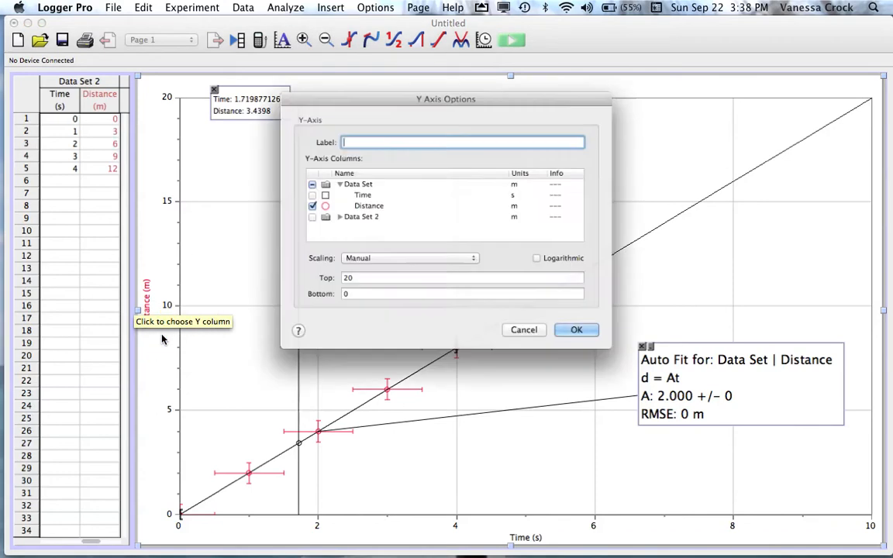
{"action": "left_click", "coordinate": [329, 217]}
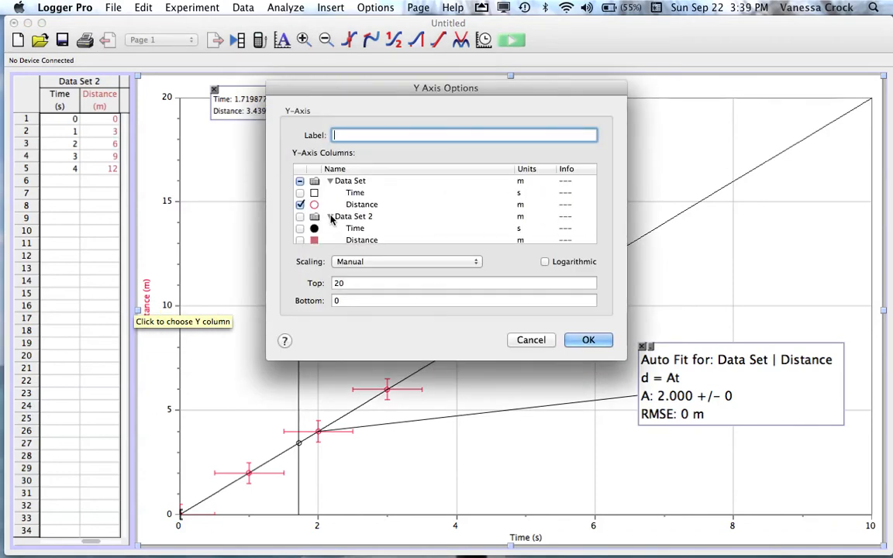
{"action": "left_click", "coordinate": [301, 241]}
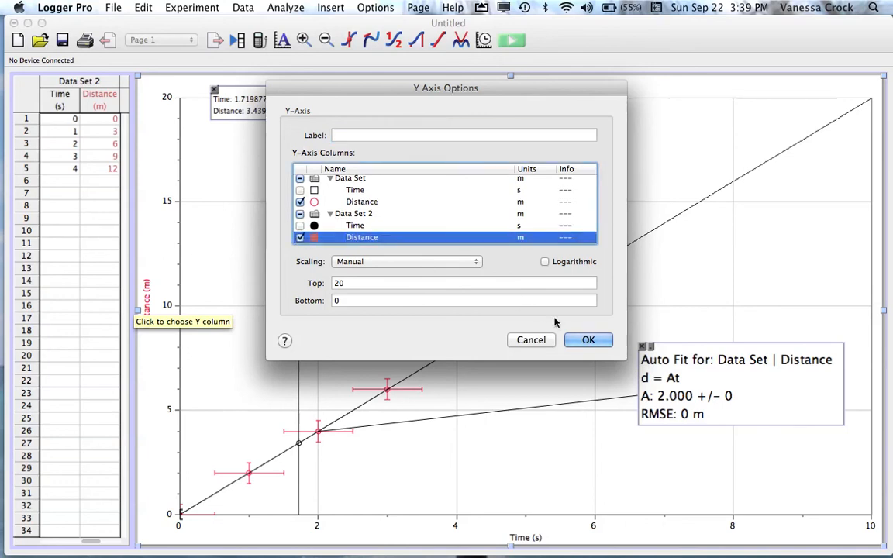
{"action": "left_click", "coordinate": [591, 339]}
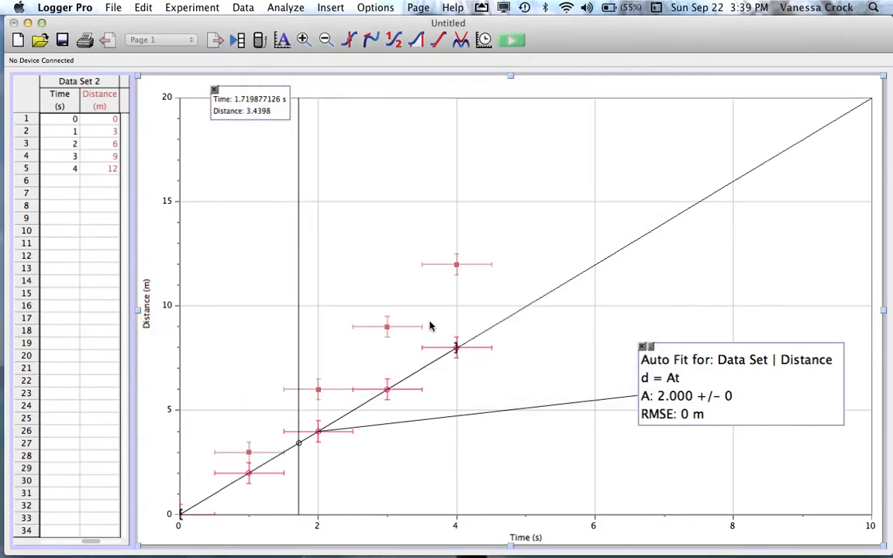
Step: Fit the Data Set 2 distances with the proportional equation At, trying the linear mt+b fit for comparison
{"action": "left_click", "coordinate": [460, 40]}
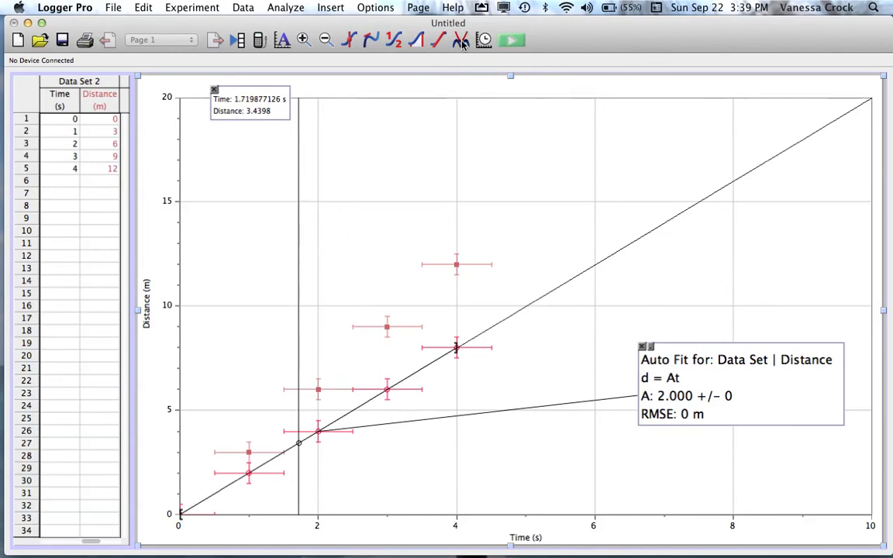
{"action": "left_click", "coordinate": [353, 178]}
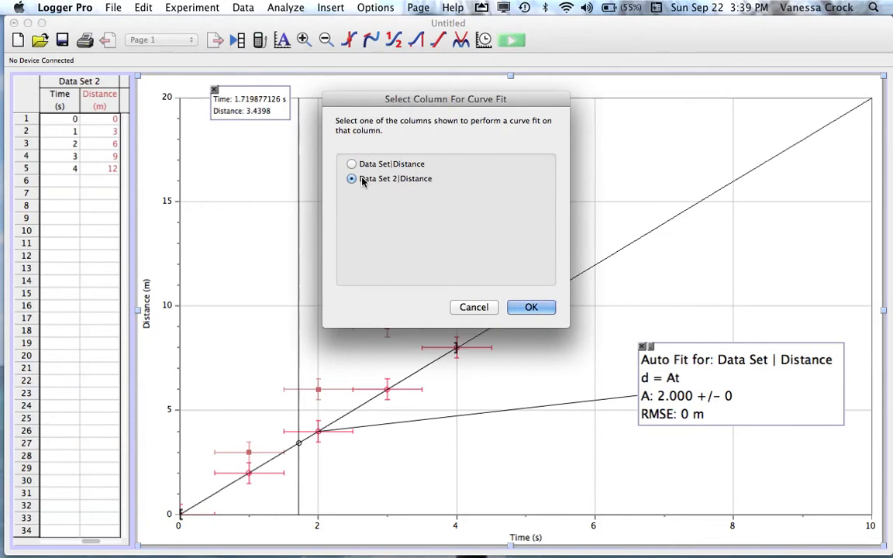
{"action": "left_click", "coordinate": [531, 308]}
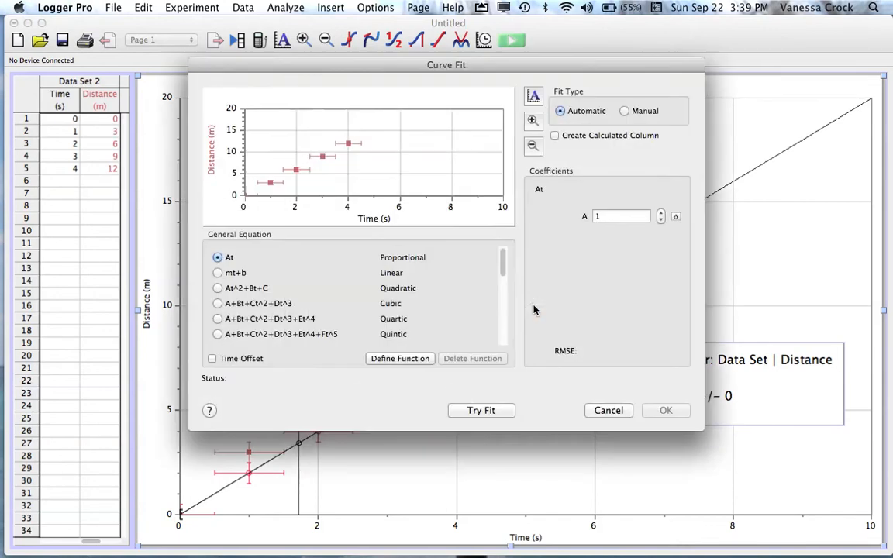
{"action": "left_click", "coordinate": [495, 412]}
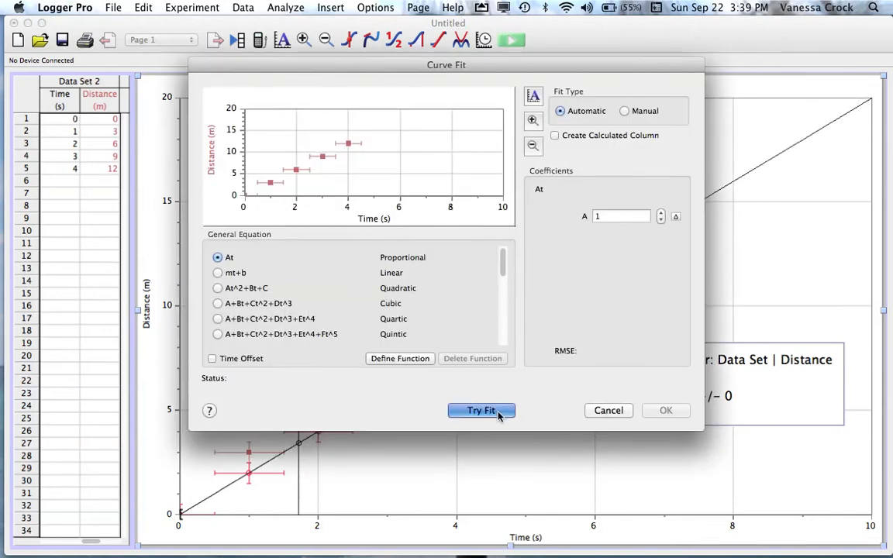
{"action": "left_click", "coordinate": [218, 273]}
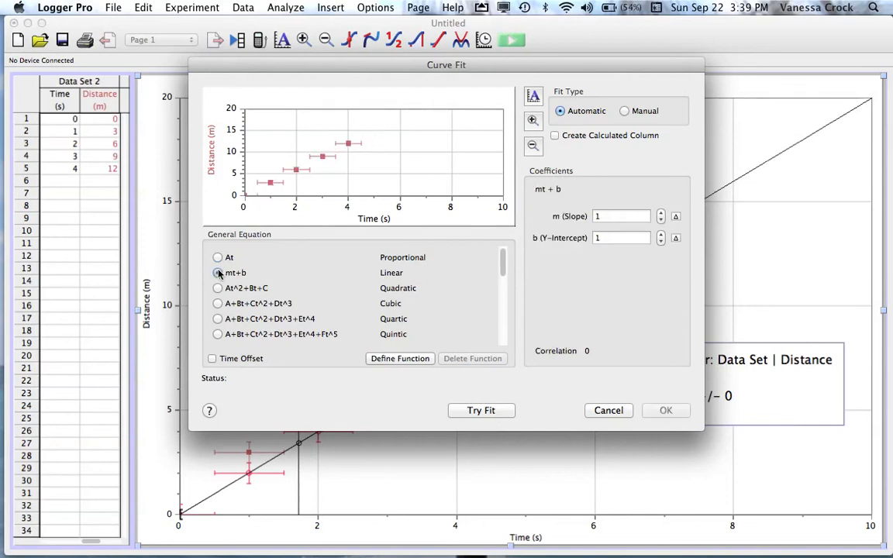
{"action": "left_click", "coordinate": [477, 410]}
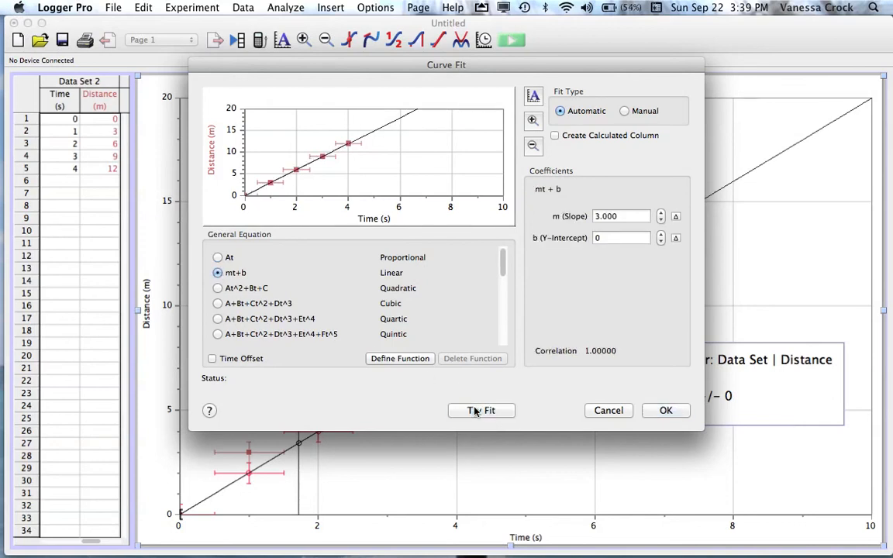
{"action": "left_click", "coordinate": [218, 257]}
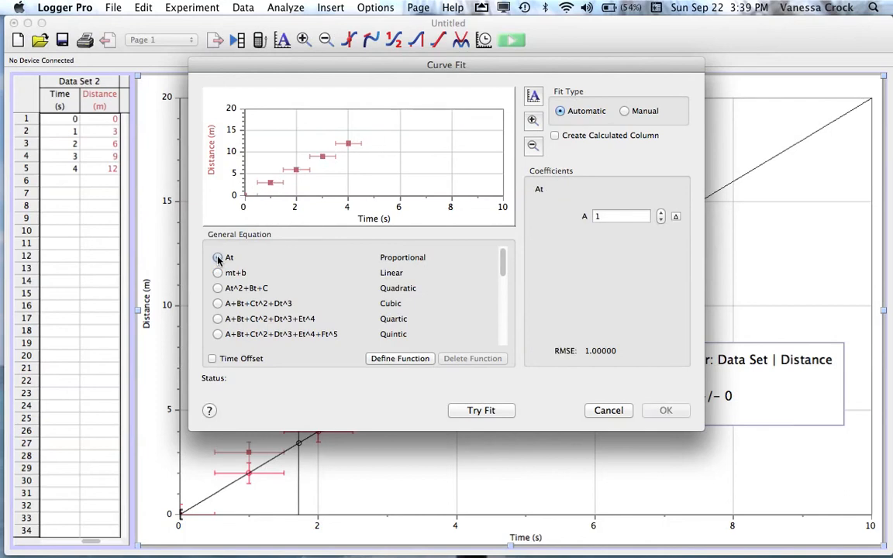
{"action": "left_click", "coordinate": [480, 410]}
{"action": "left_click", "coordinate": [668, 411]}
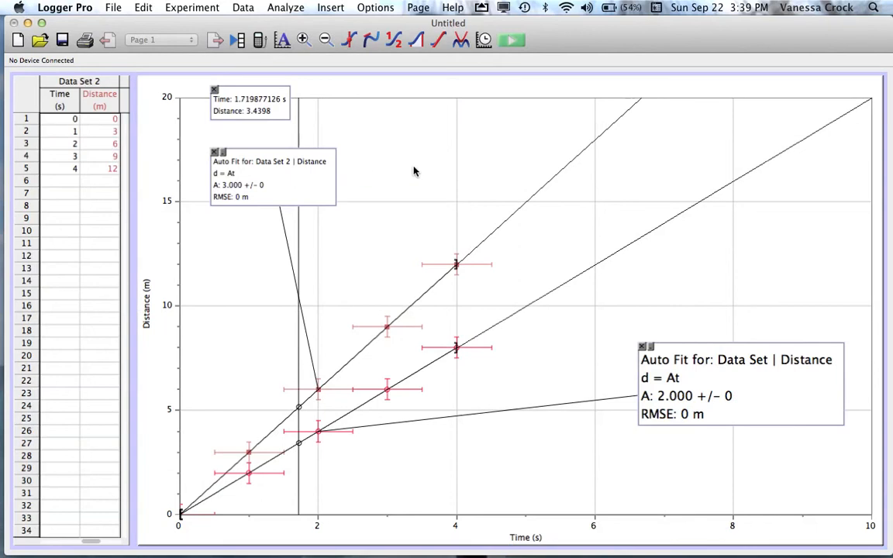
Step: Set the font size of the Data Set 2 fit results box to 18 and place the box above the steeper line
{"action": "left_click_drag", "start_coordinate": [303, 186], "coordinate": [448, 169]}
{"action": "double_click", "coordinate": [448, 169]}
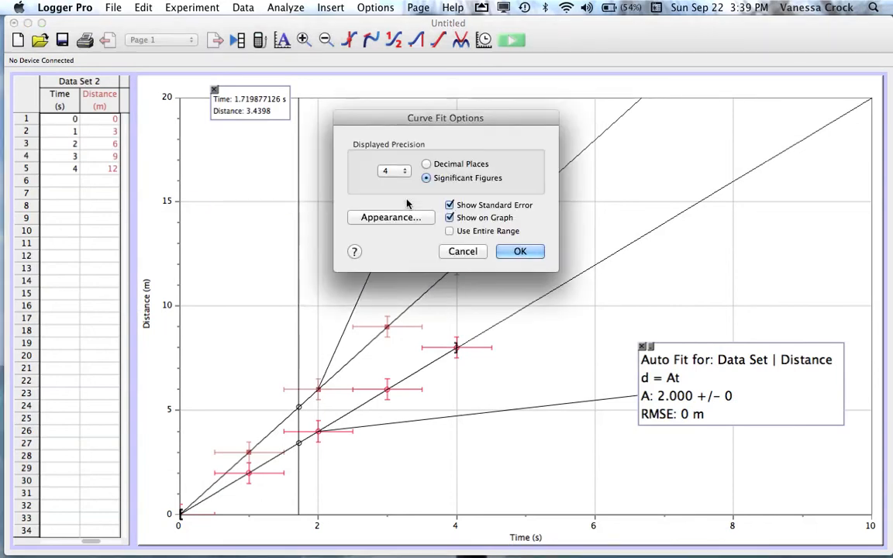
{"action": "left_click", "coordinate": [404, 218]}
{"action": "left_click", "coordinate": [609, 210]}
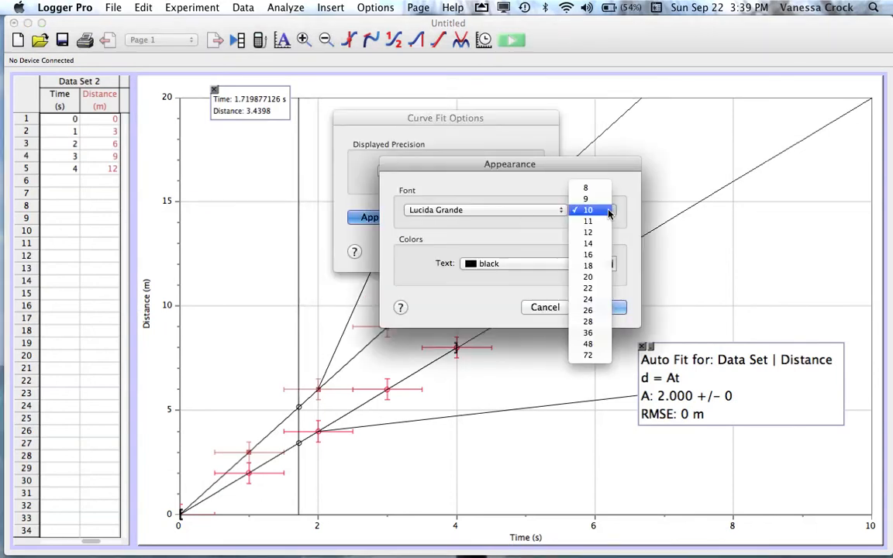
{"action": "left_click", "coordinate": [608, 262]}
{"action": "left_click", "coordinate": [603, 307]}
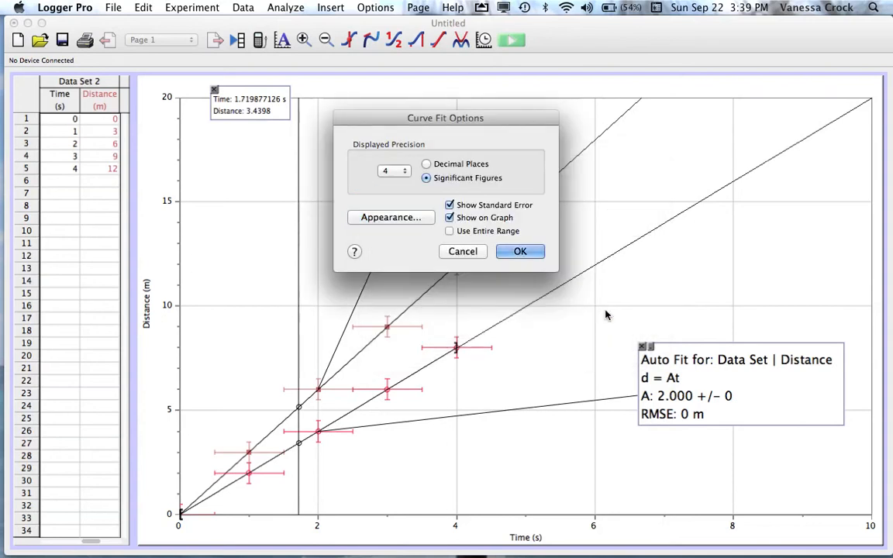
{"action": "left_click", "coordinate": [520, 251]}
{"action": "left_click_drag", "start_coordinate": [437, 157], "coordinate": [300, 203]}
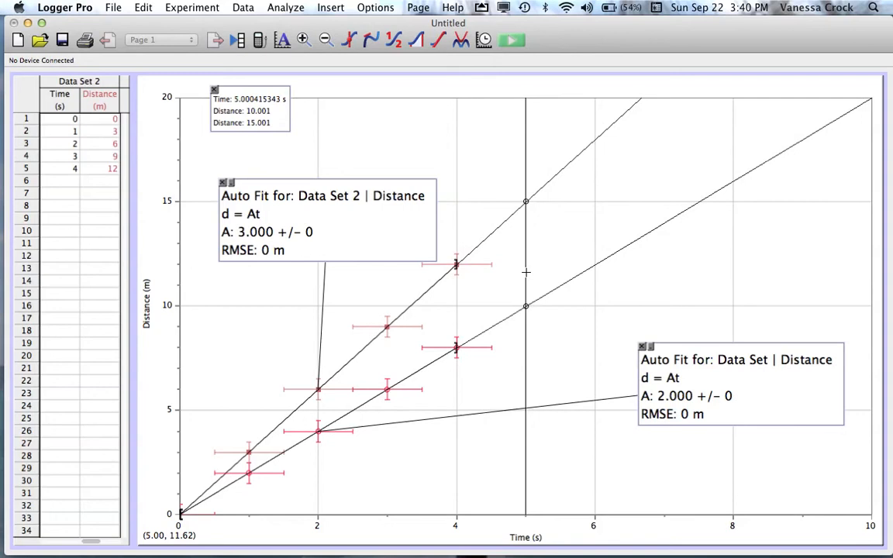
Step: Rename Data Set 2 with the title and name of the person its data belongs to
{"action": "double_click", "coordinate": [92, 88]}
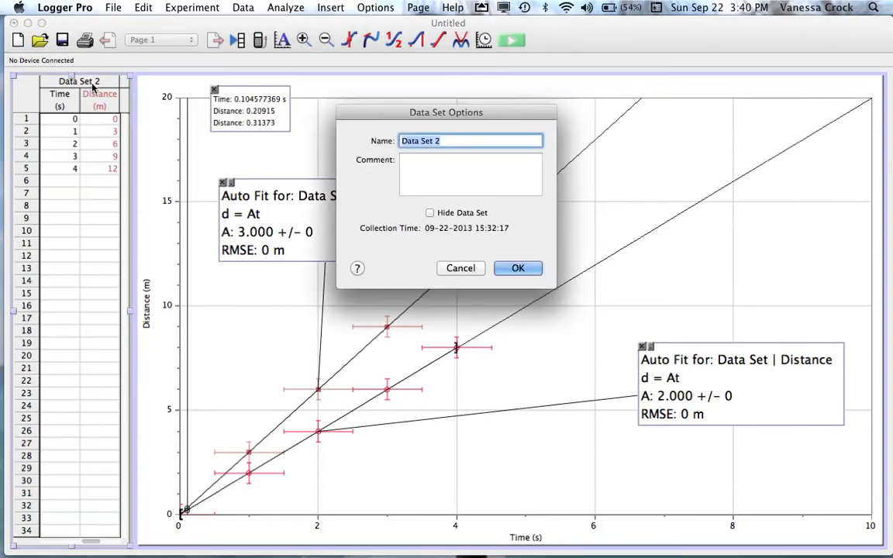
{"action": "type", "text": "Mr. Bob"}
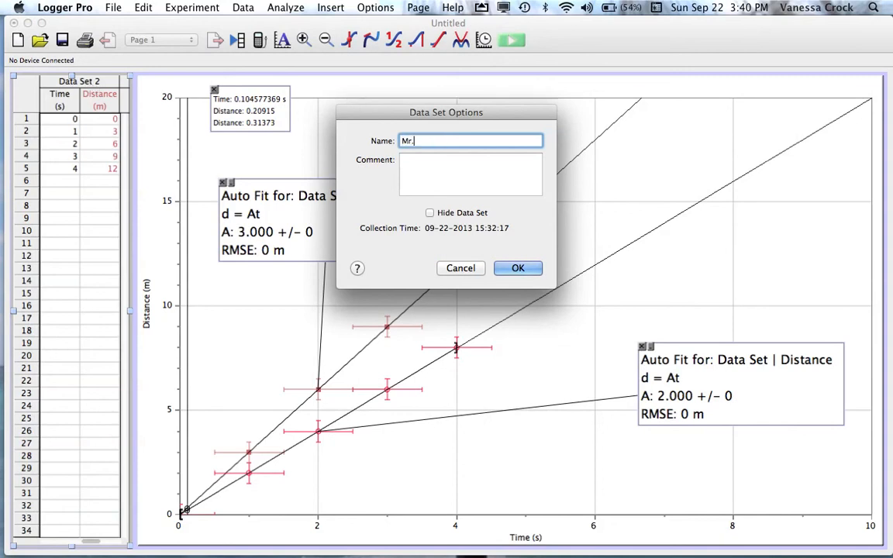
{"action": "left_click", "coordinate": [521, 267]}
Step: Rename the original data set, with distances up to 8 m, using the other person's title and surname
{"action": "scroll", "coordinate": [69, 155], "scroll_direction": "left", "scroll_amount": 3}
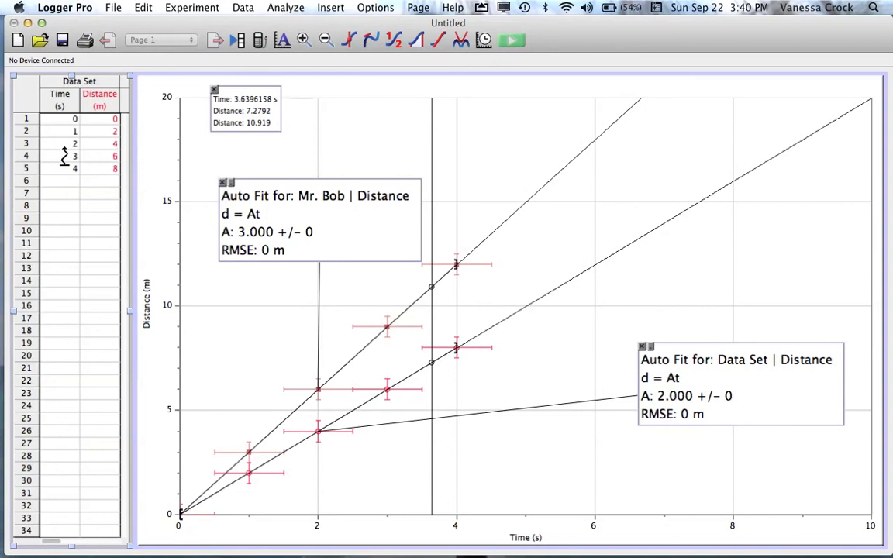
{"action": "double_click", "coordinate": [97, 89]}
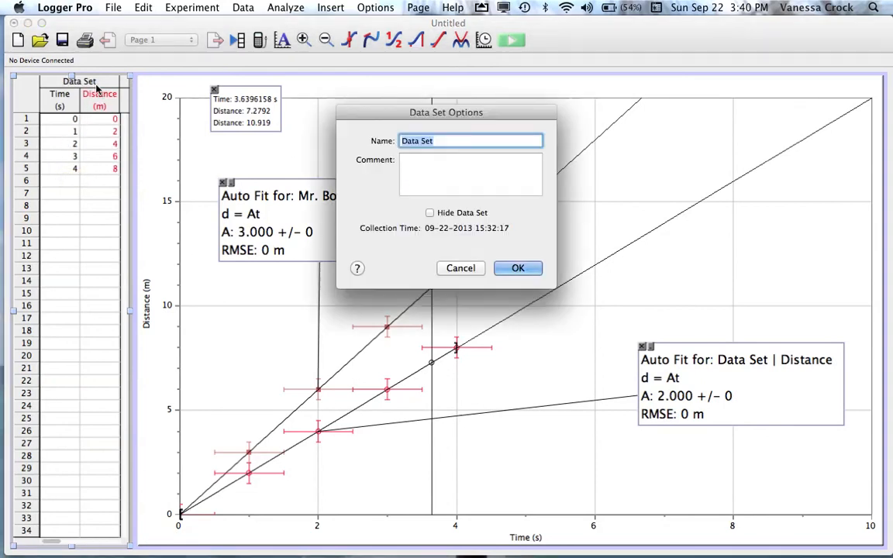
{"action": "type", "text": "Ms. Crock"}
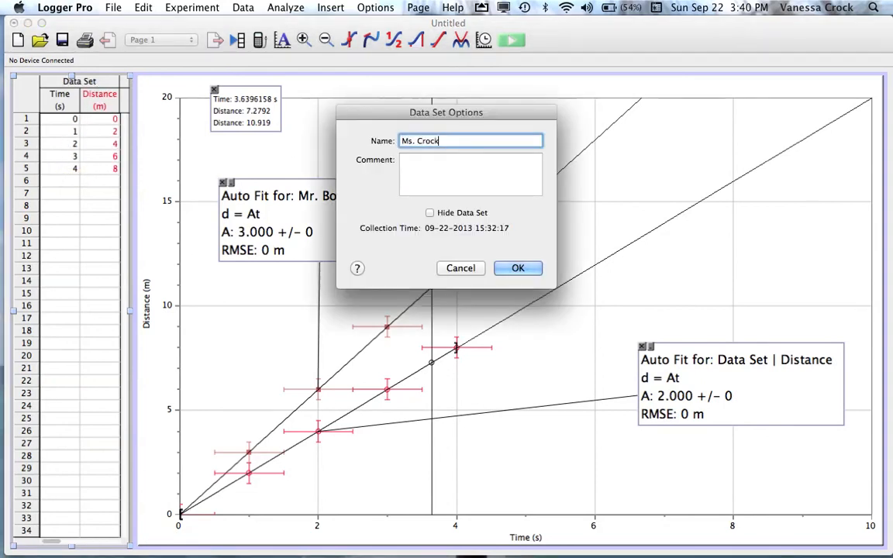
{"action": "key", "text": "Return"}
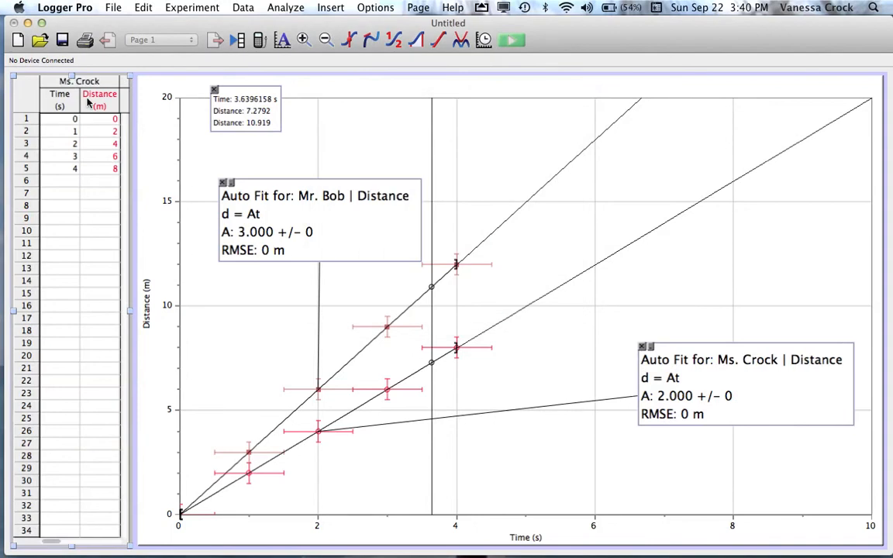